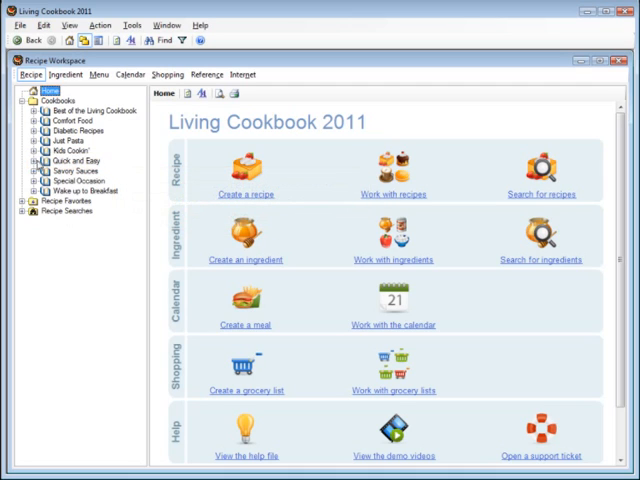
- Expand Quick and Easy, then Main Dishes, then Beef in the navigator tree
{"action": "left_click", "coordinate": [34, 161]}
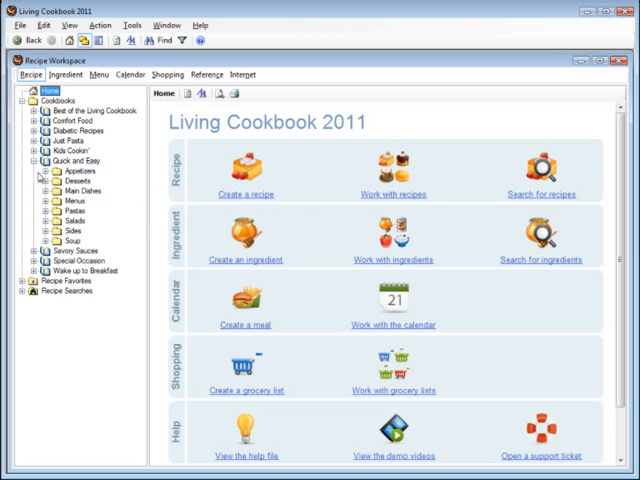
{"action": "left_click", "coordinate": [46, 191]}
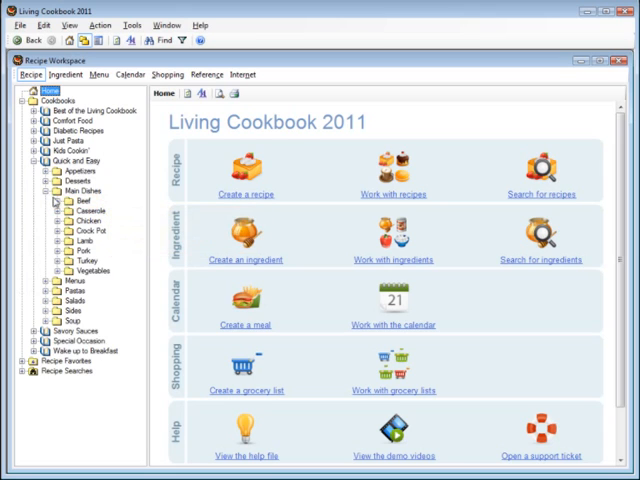
{"action": "left_click", "coordinate": [58, 202]}
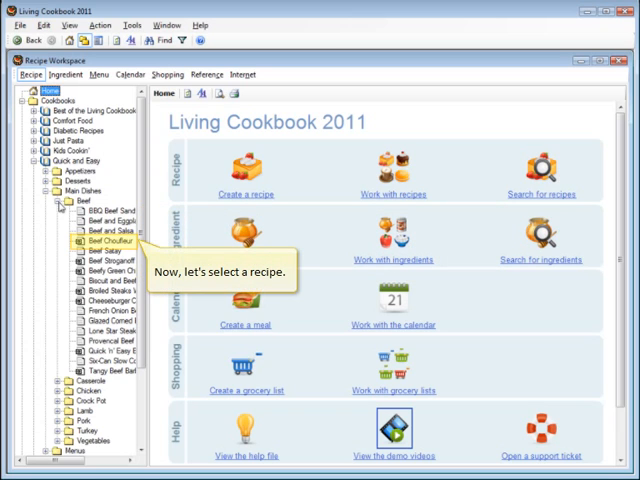
- Show the Beef Choufleur recipe and scroll through it down to its Source details
{"action": "left_click", "coordinate": [110, 241]}
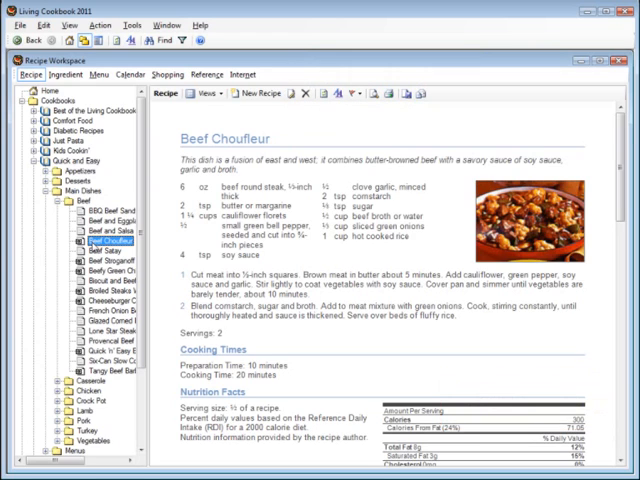
{"action": "left_click", "coordinate": [617, 447]}
{"action": "left_click", "coordinate": [617, 447]}
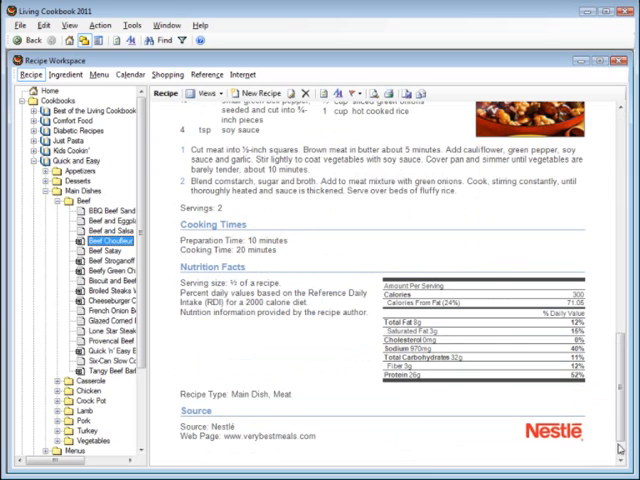
{"action": "left_click", "coordinate": [619, 447]}
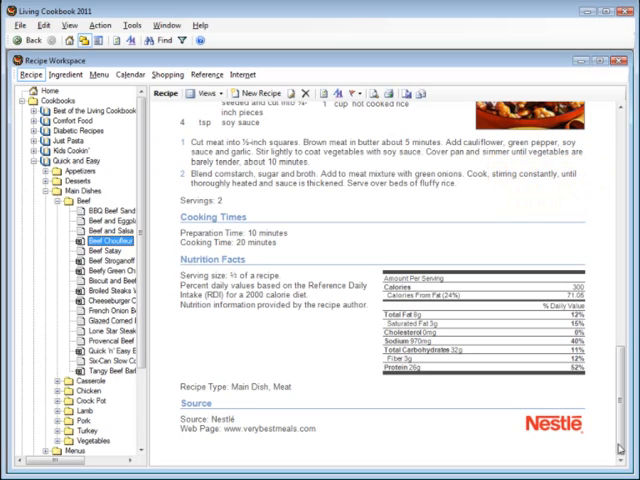
{"action": "scroll", "coordinate": [621, 147], "scroll_direction": "up", "scroll_amount": 1}
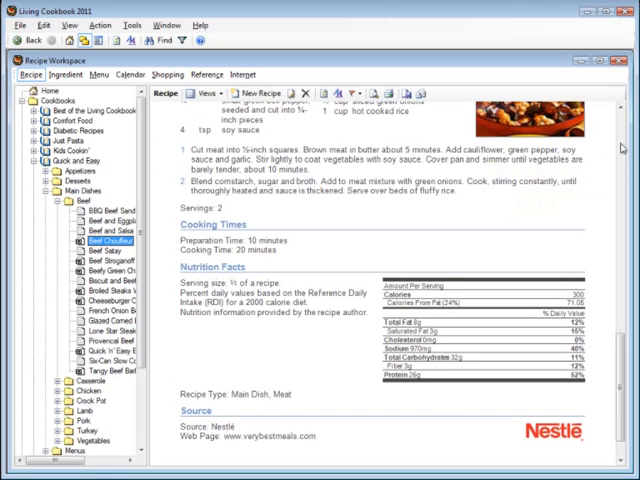
{"action": "scroll", "coordinate": [621, 147], "scroll_direction": "up", "scroll_amount": 2}
{"action": "scroll", "coordinate": [621, 147], "scroll_direction": "up", "scroll_amount": 2}
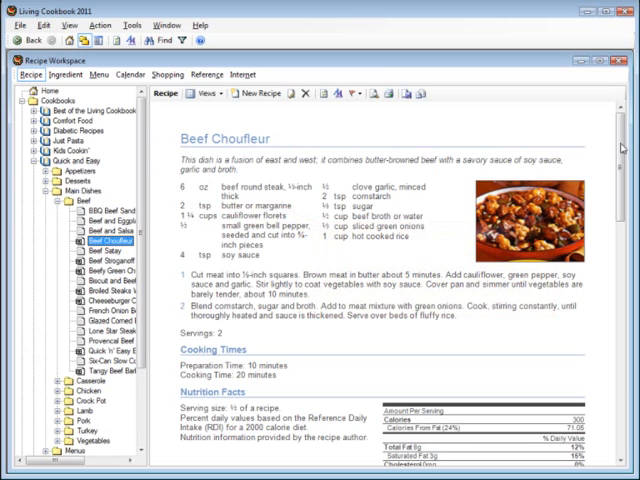
{"action": "left_click", "coordinate": [253, 218]}
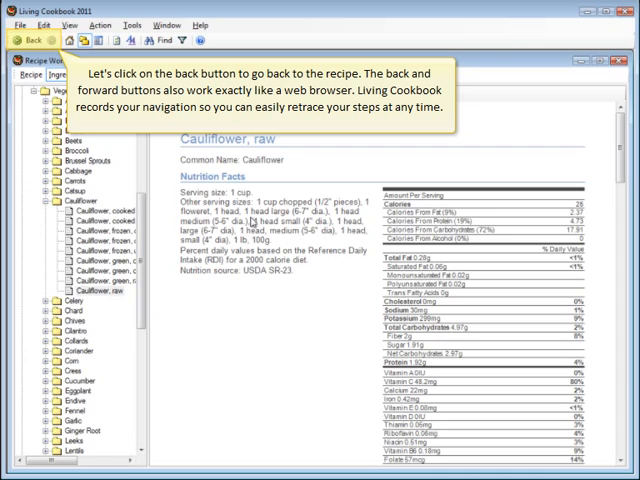
{"action": "left_click", "coordinate": [29, 41]}
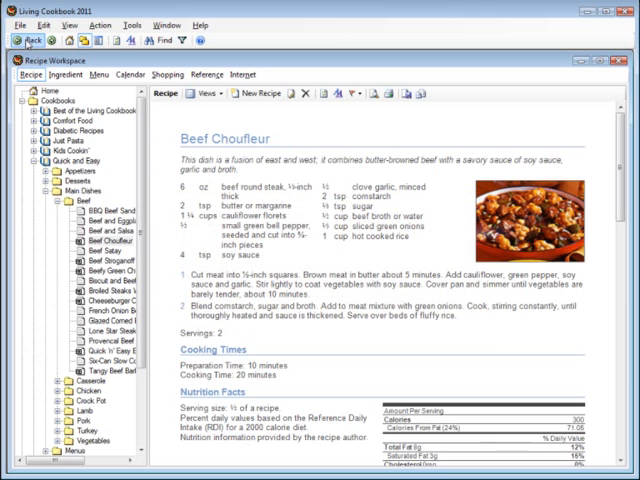
- In Display Options, hide the Nutrition section and make the recipe Title bold italic
{"action": "left_click", "coordinate": [69, 25]}
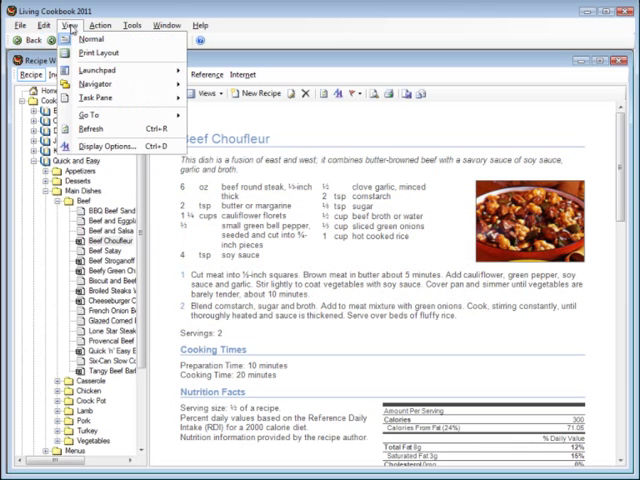
{"action": "left_click", "coordinate": [105, 146]}
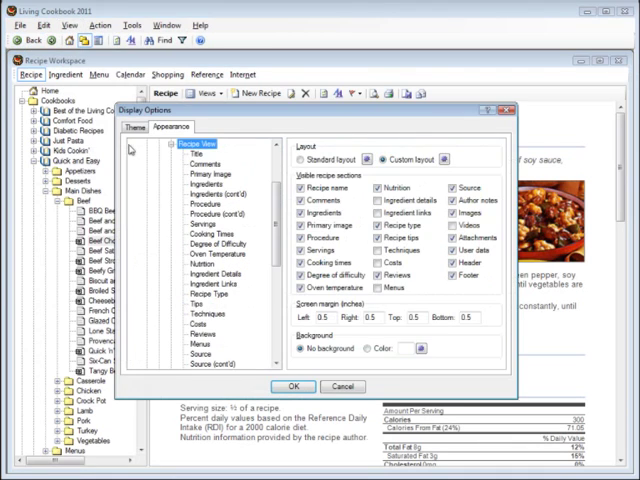
{"action": "left_click", "coordinate": [378, 188]}
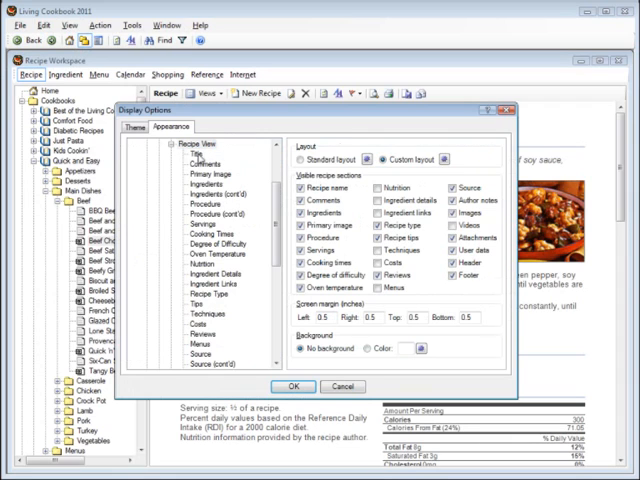
{"action": "left_click", "coordinate": [199, 154]}
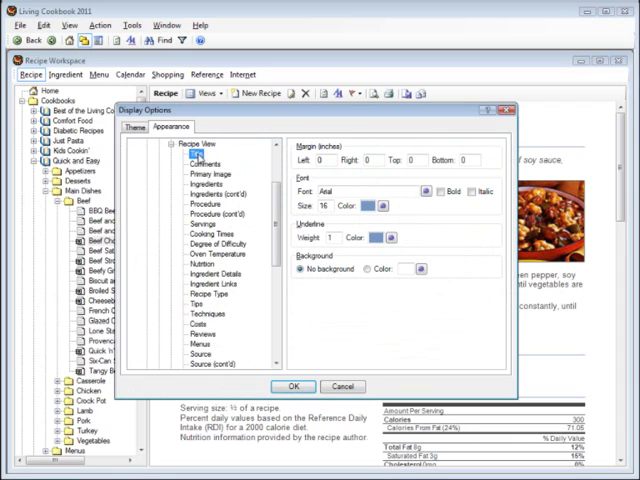
{"action": "left_click", "coordinate": [441, 192]}
{"action": "left_click", "coordinate": [472, 192]}
{"action": "left_click", "coordinate": [294, 386]}
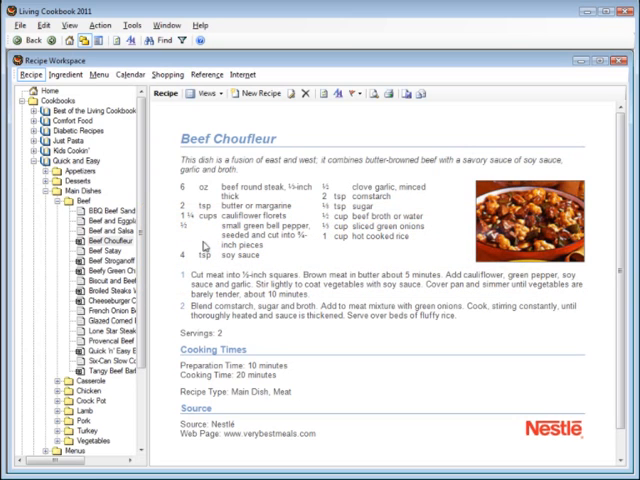
- Switch the Beef Choufleur recipe to Print Layout view
{"action": "left_click", "coordinate": [67, 25]}
{"action": "left_click", "coordinate": [97, 52]}
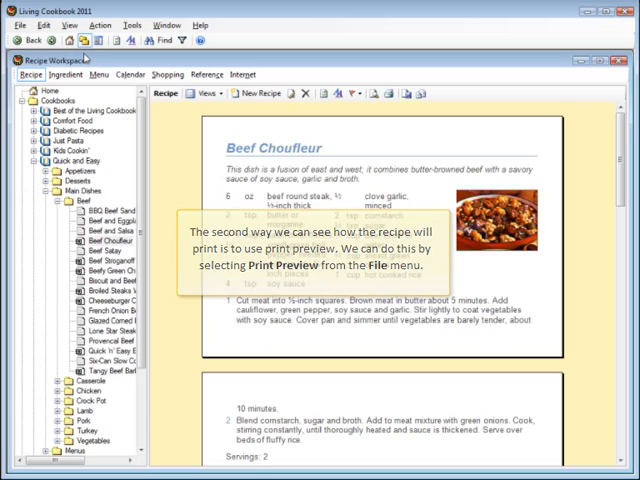
{"action": "left_click", "coordinate": [20, 25]}
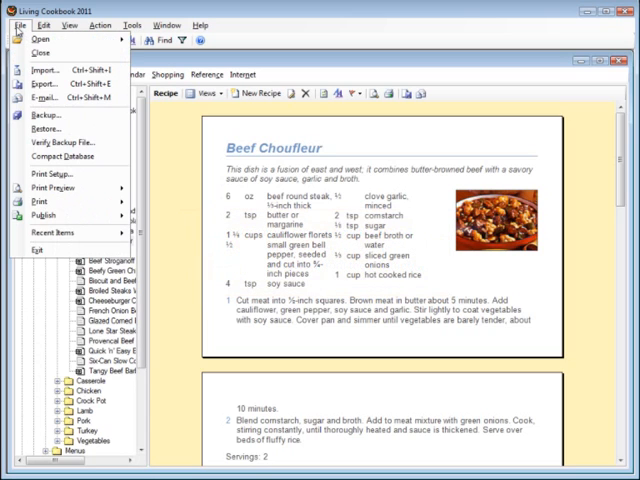
{"action": "mouse_move", "coordinate": [53, 188]}
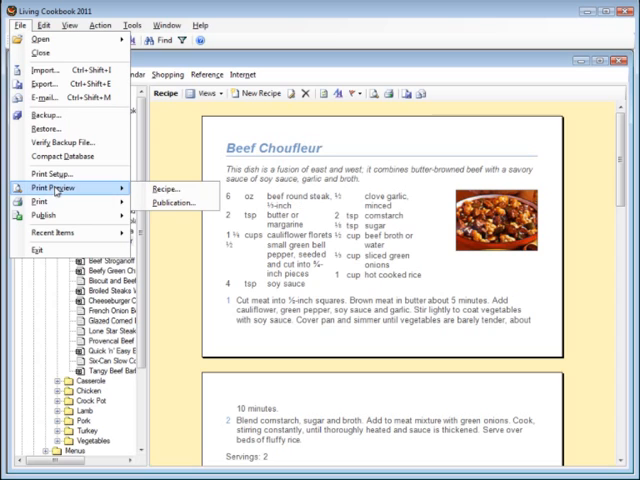
{"action": "left_click", "coordinate": [165, 189]}
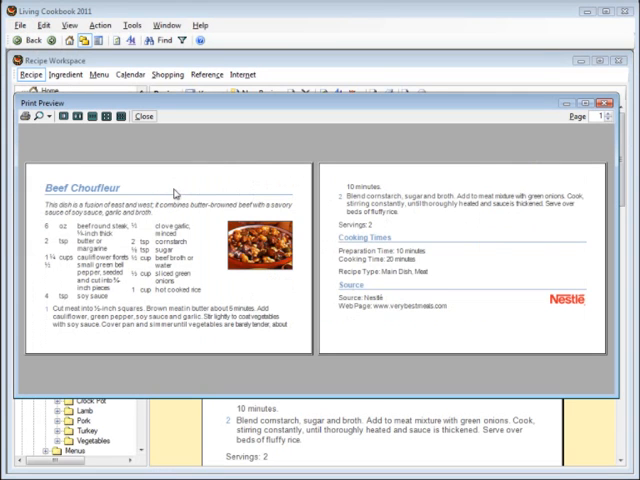
{"action": "key", "text": "Escape"}
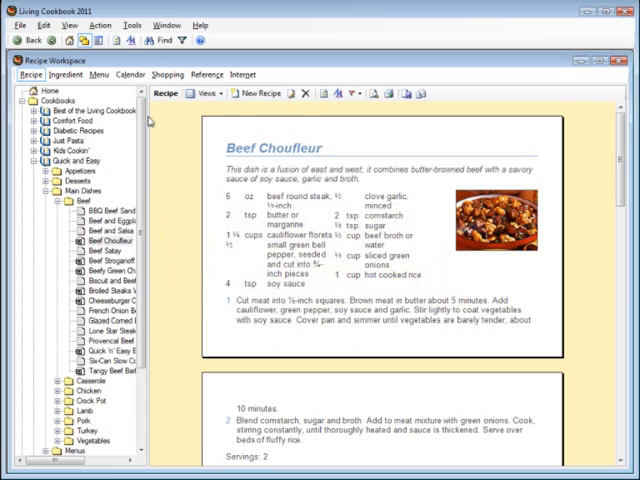
- Use Action > Find to search recipes for 'chicken', listing 106 matches
{"action": "left_click", "coordinate": [100, 25]}
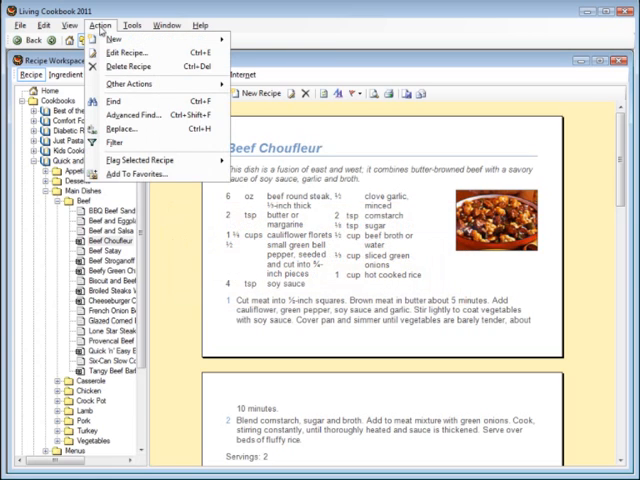
{"action": "left_click", "coordinate": [114, 100]}
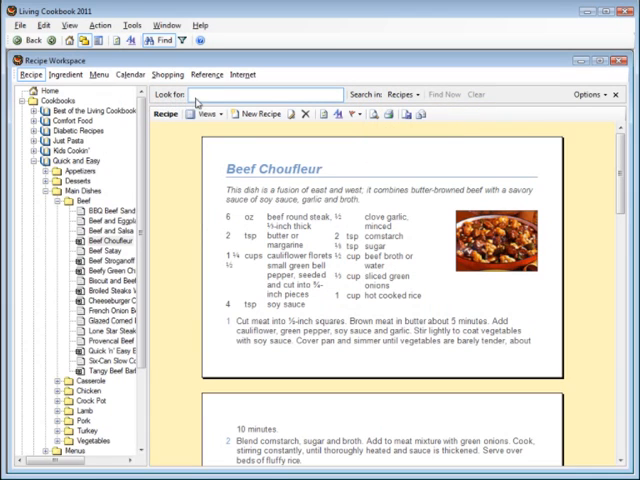
{"action": "type", "text": "chicken"}
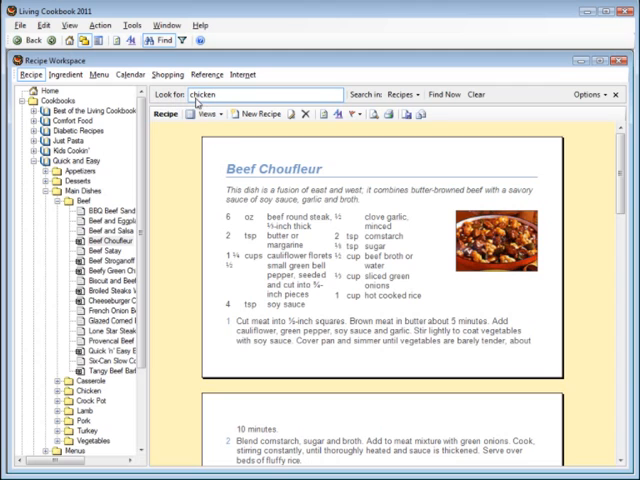
{"action": "left_click", "coordinate": [444, 94]}
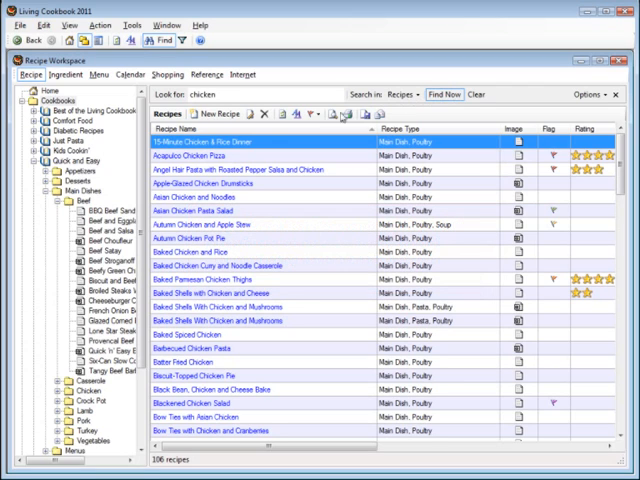
- Sort the chicken results by Recipe Name, then by the Image column
{"action": "left_click", "coordinate": [254, 129]}
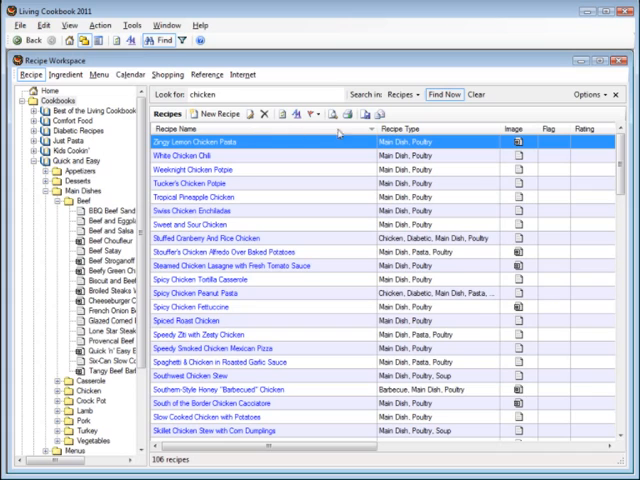
{"action": "left_click", "coordinate": [516, 129]}
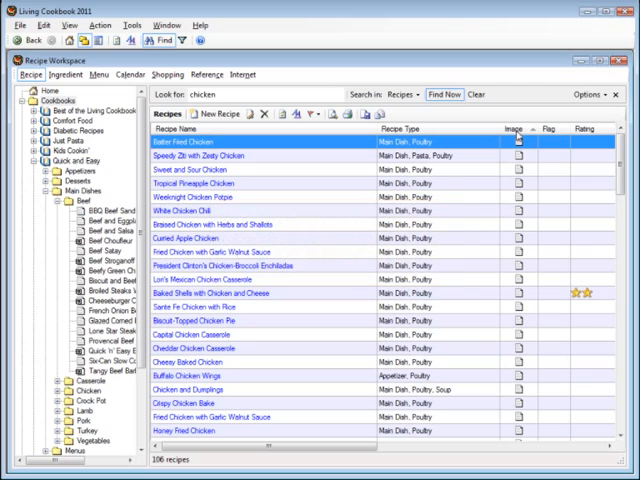
- Enable 'Group rows by first sort column' under Recipe List View > Sort
{"action": "left_click", "coordinate": [298, 115]}
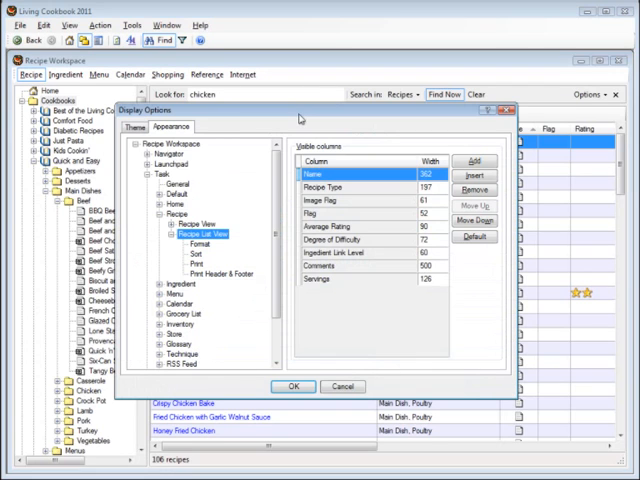
{"action": "left_click", "coordinate": [196, 254]}
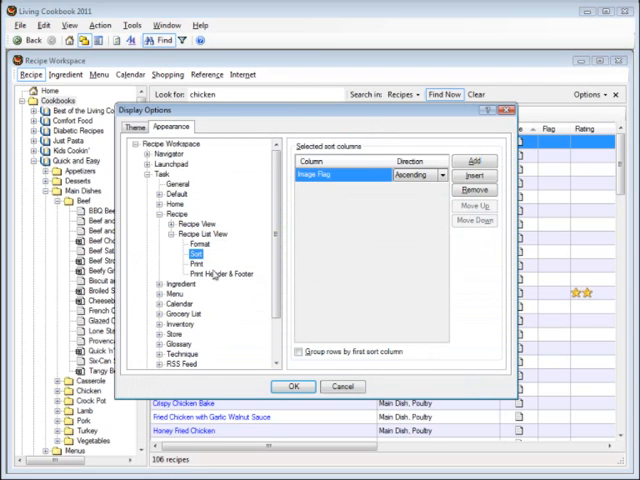
{"action": "left_click", "coordinate": [299, 353]}
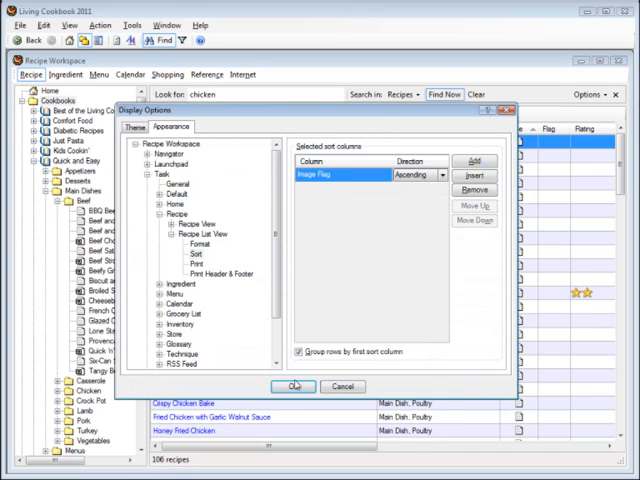
{"action": "left_click", "coordinate": [293, 387]}
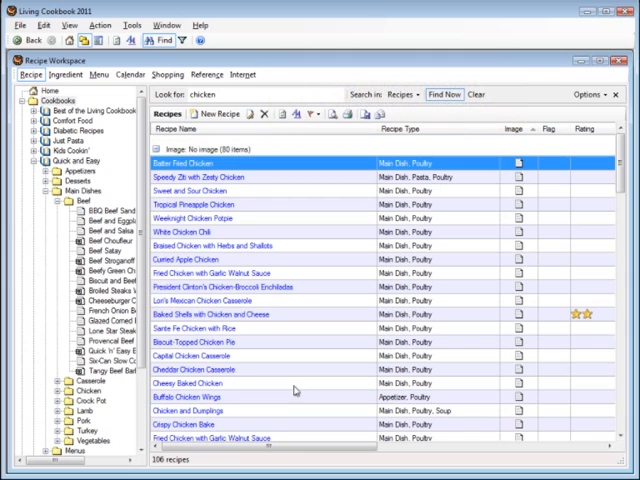
- Collapse the 80-item No image group to reveal the 26 recipes with images
{"action": "left_click", "coordinate": [157, 149]}
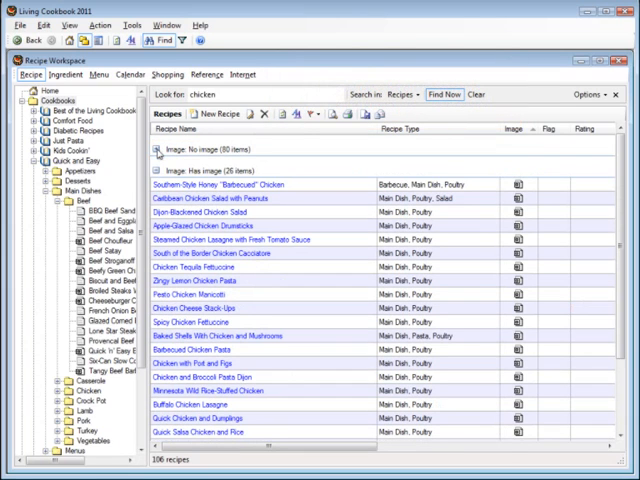